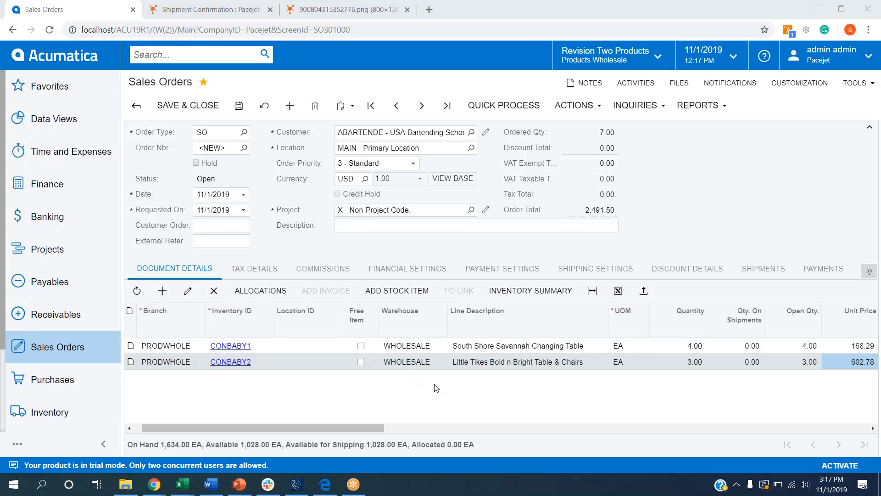
Step: Shop for rates on the order and pick RLCARRIERS R&L Carriers Standard at 144.71
left_click(585, 272)
scroll(587, 274, "down", 3)
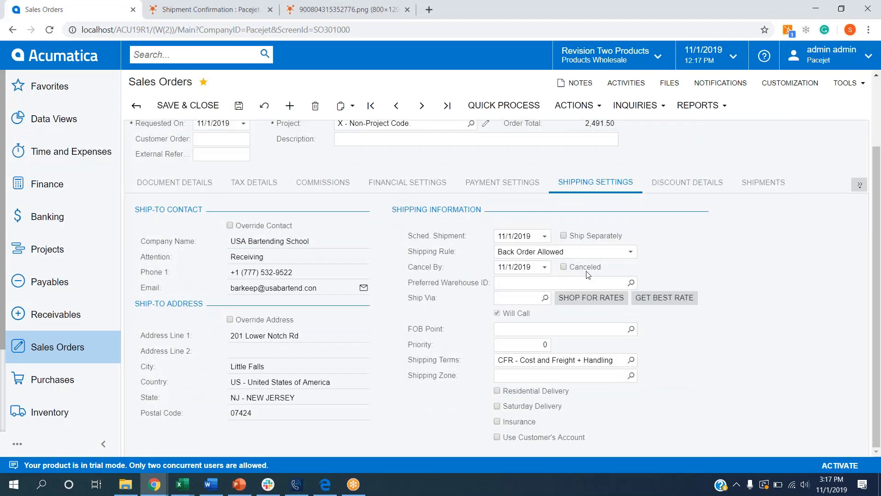
left_click(589, 303)
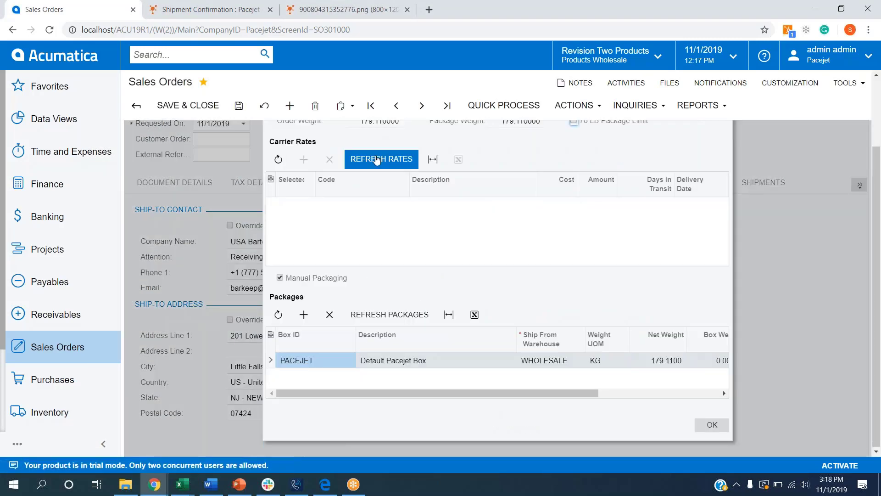
left_click(375, 158)
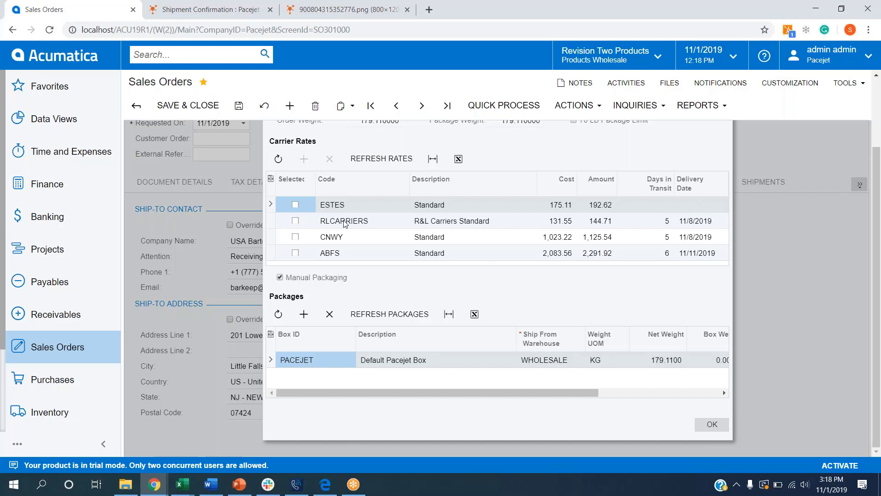
left_click(295, 221)
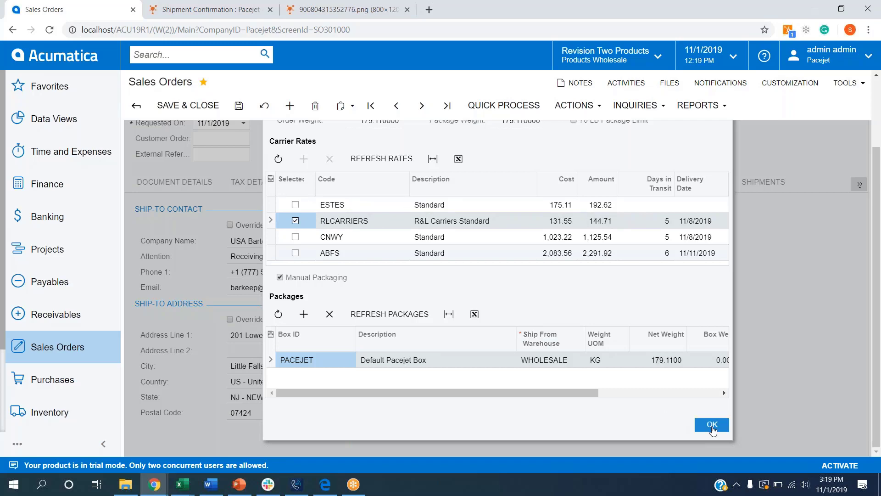
Step: Accept the RLCARRIERS rate and check the order total, now 2,636.21 with freight
left_click(712, 425)
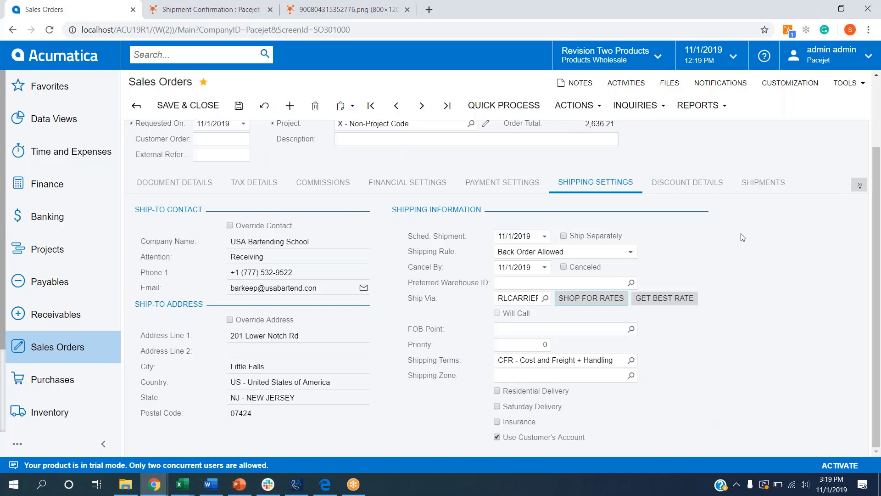
left_click(859, 185)
left_click(836, 217)
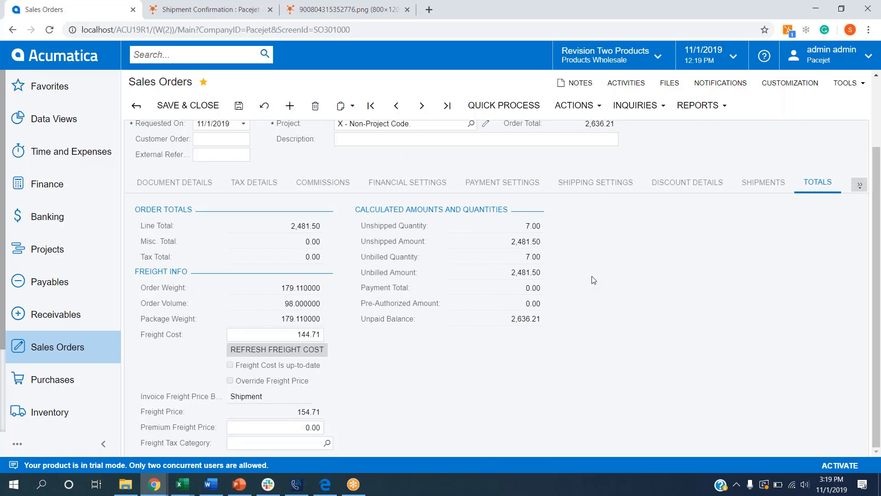
Step: Uncheck Use Customer's Account in the order's Shipping Settings
left_click(604, 183)
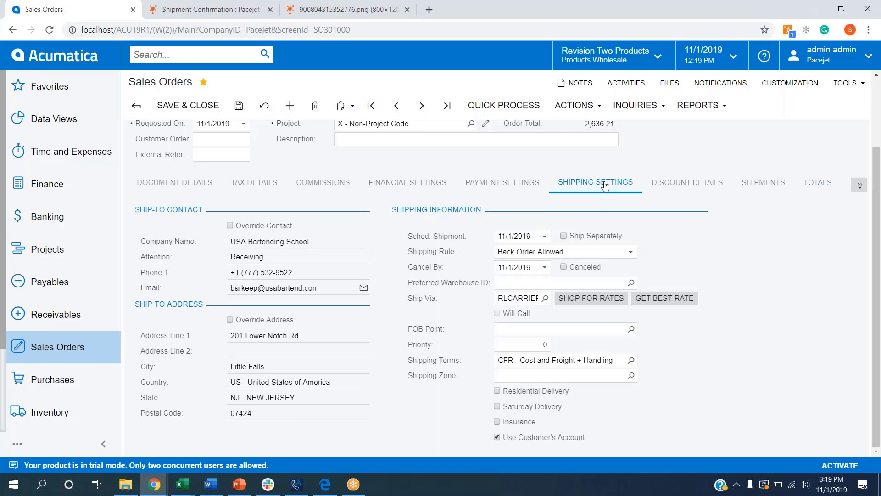
left_click(498, 437)
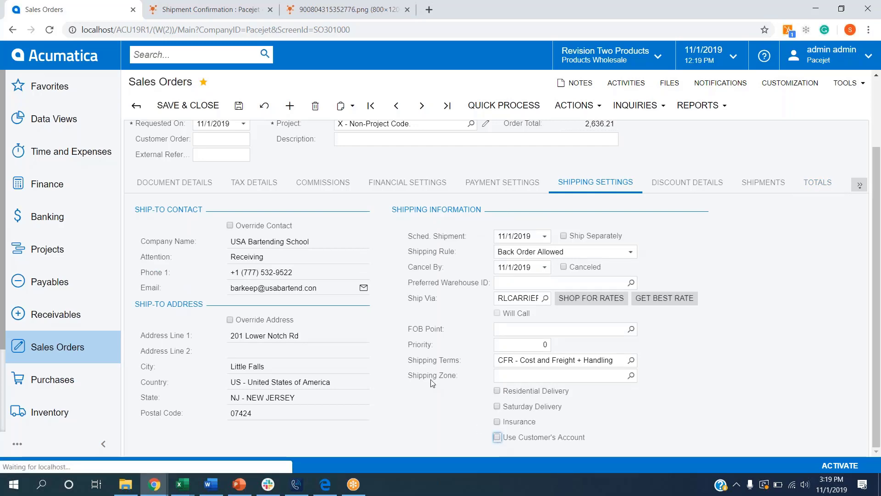
scroll(431, 383, "up", 2)
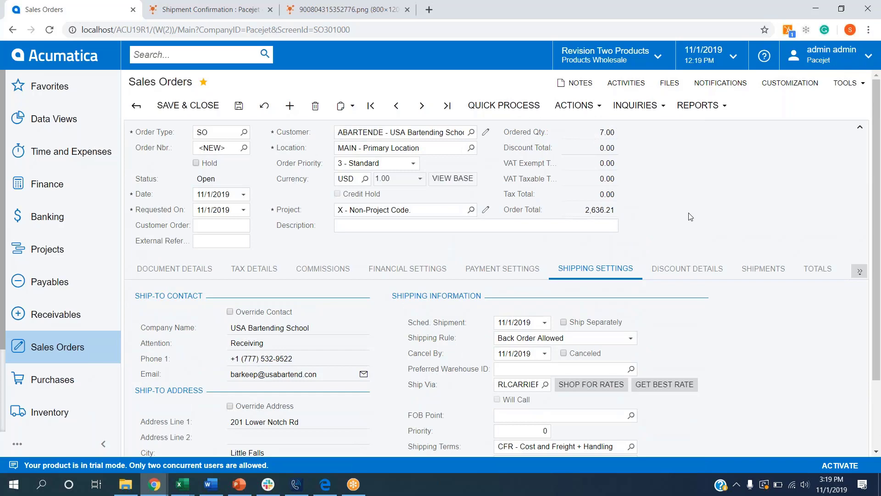
Step: Create shipment 002554 from the order with the default date and warehouse, then confirm it
left_click(597, 106)
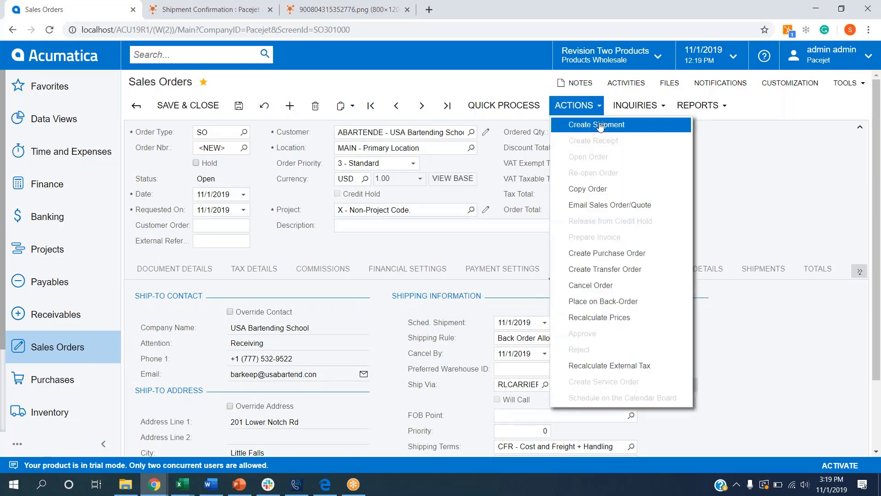
left_click(599, 125)
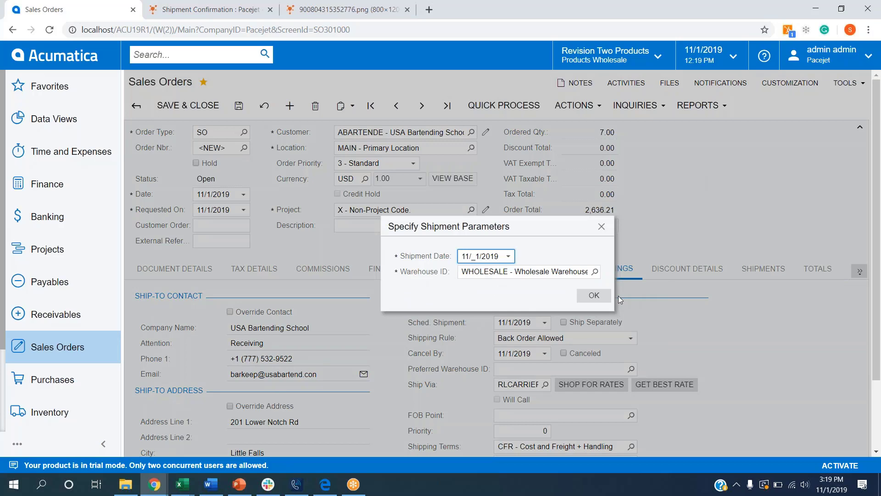
left_click(594, 296)
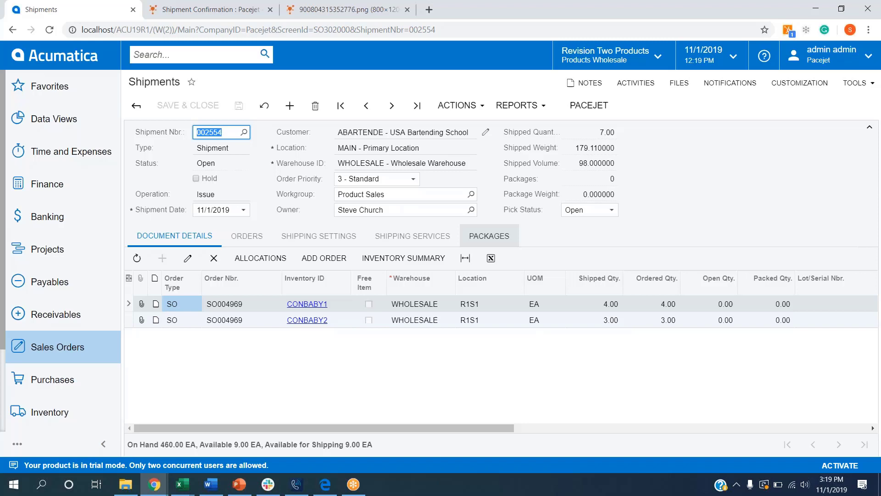
left_click(457, 105)
left_click(459, 135)
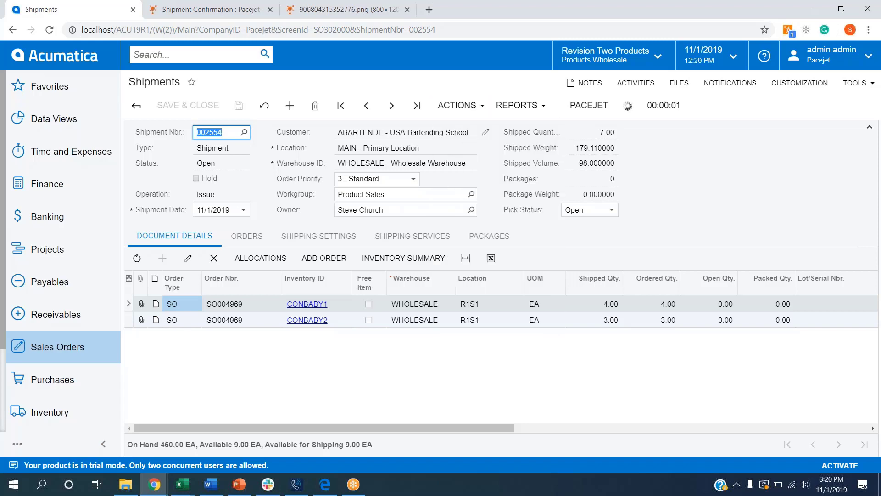
Step: Open shipment 002554 on Pacejet's Rate & Ship page from the Shipping Workbench
left_click(185, 4)
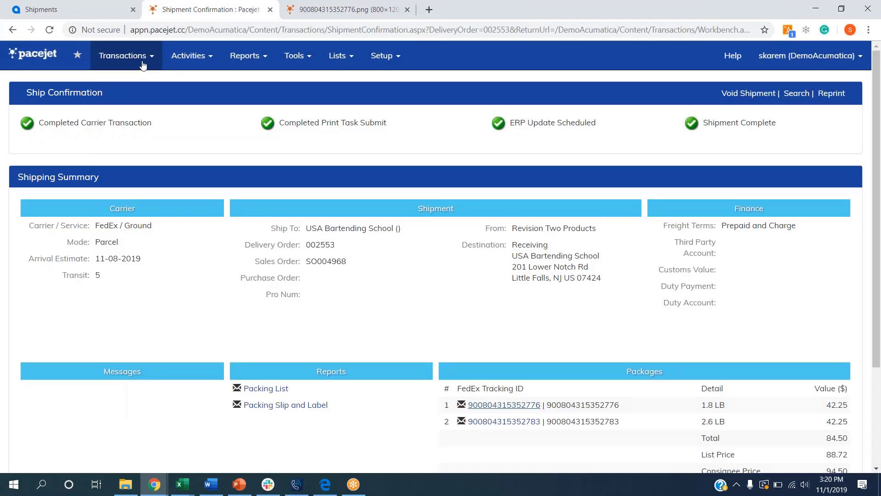
left_click(137, 62)
left_click(138, 128)
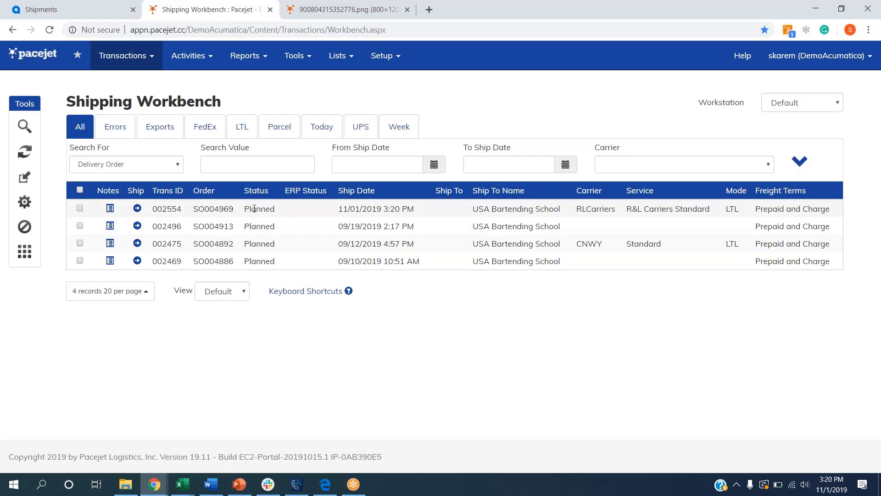
left_click(137, 209)
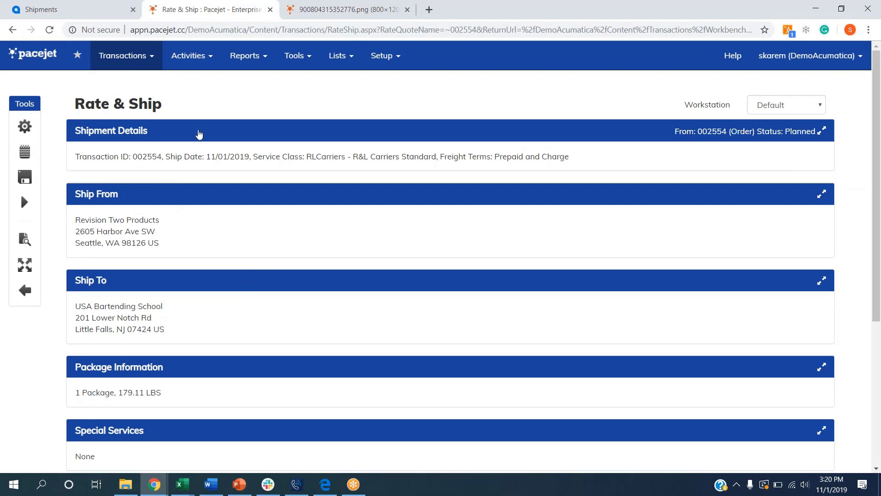
Step: Clear the preset RLCarriers carrier and service from the shipment details
left_click(198, 133)
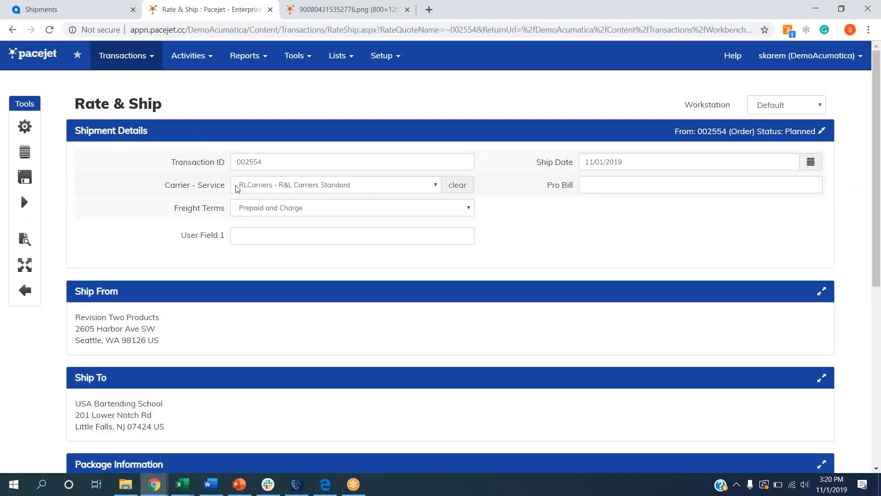
left_click(461, 186)
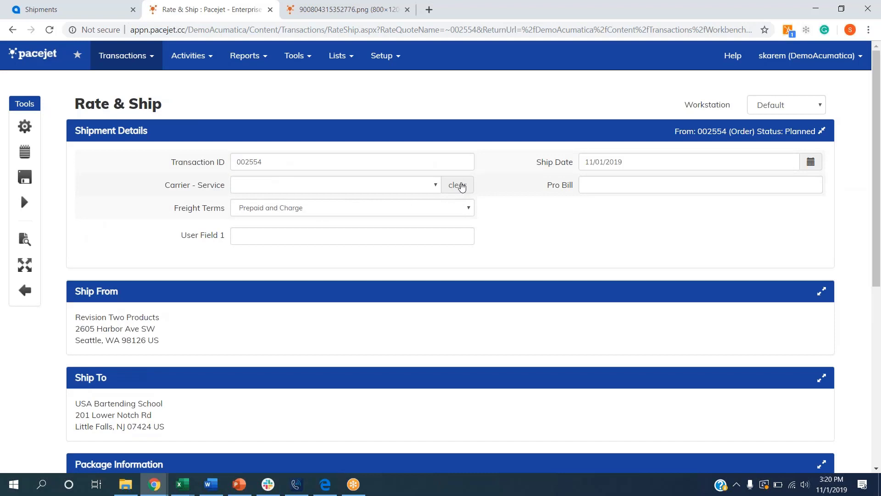
scroll(111, 220, "down", 3)
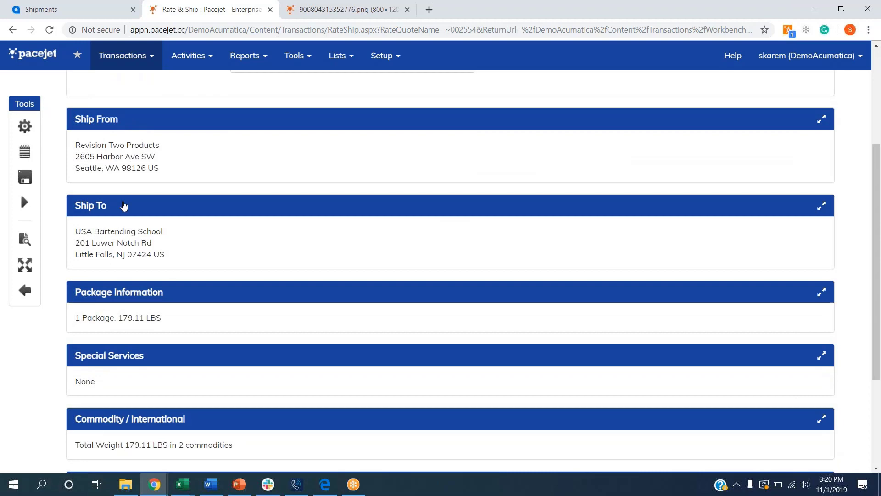
scroll(122, 207, "down", 1)
Step: Make the packages PALLET containers: set the first, add a second, and clone it into a third
left_click(138, 242)
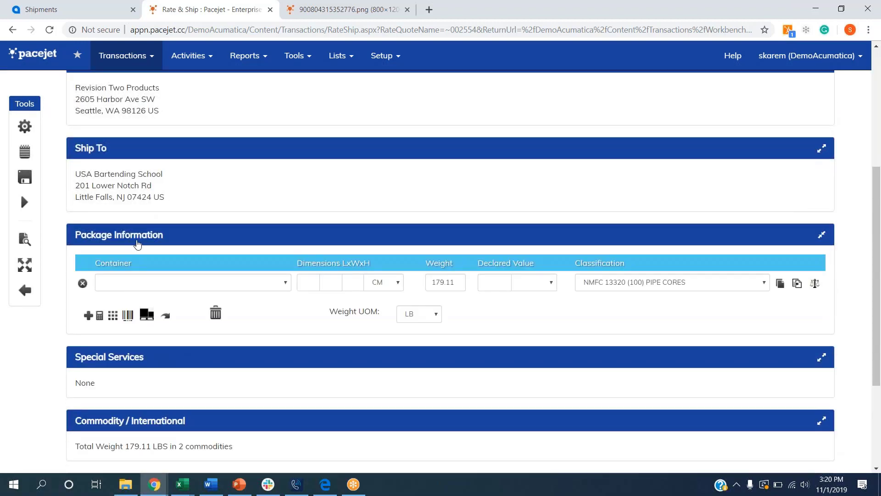
scroll(138, 244, "down", 1)
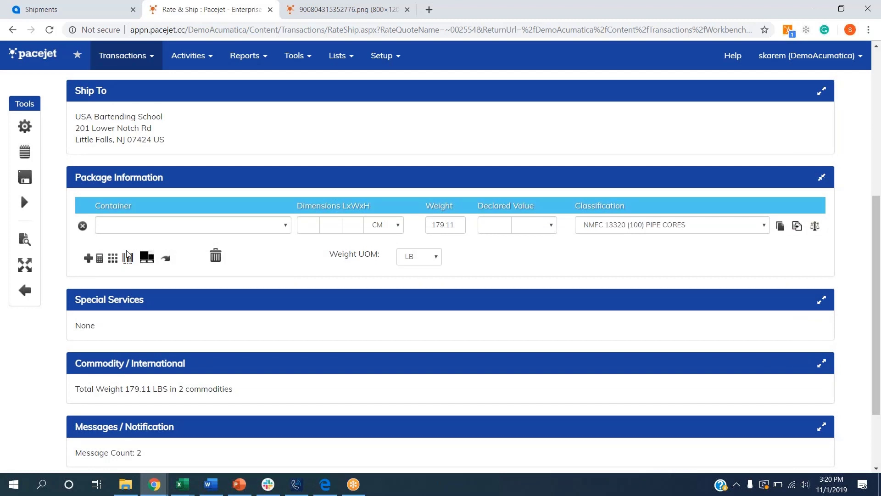
left_click(134, 226)
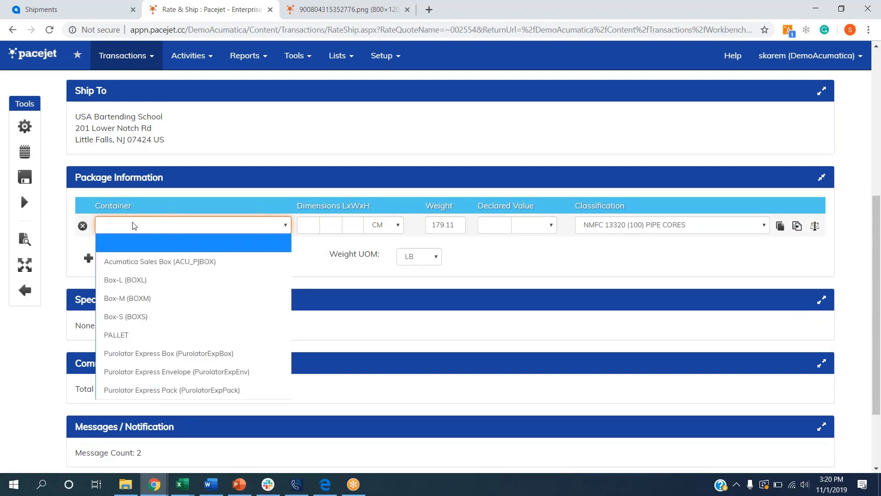
left_click(134, 335)
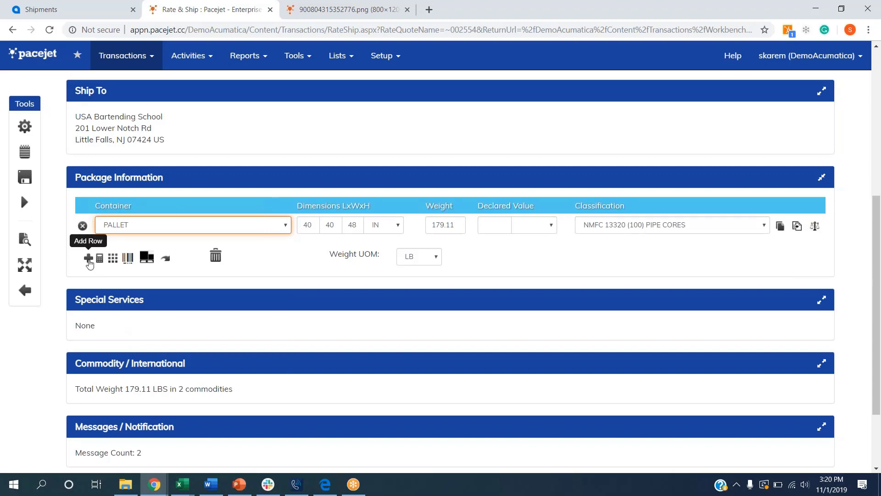
left_click(88, 259)
left_click(129, 249)
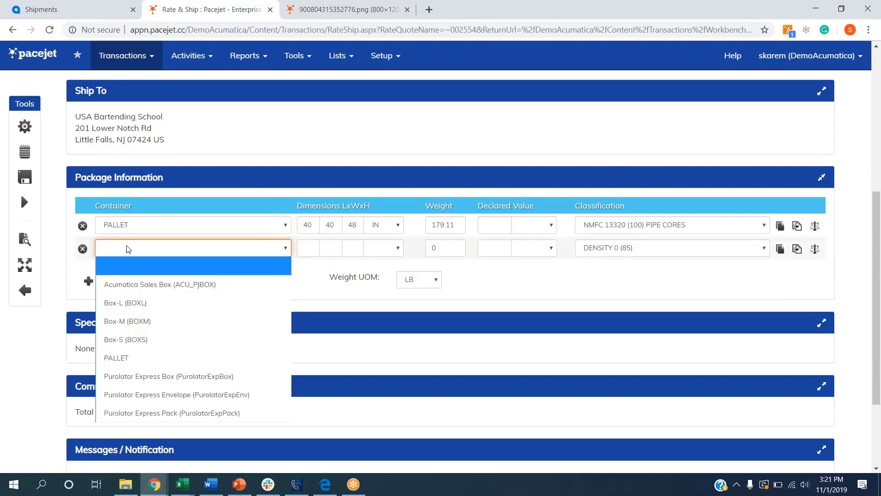
left_click(128, 358)
left_click(780, 250)
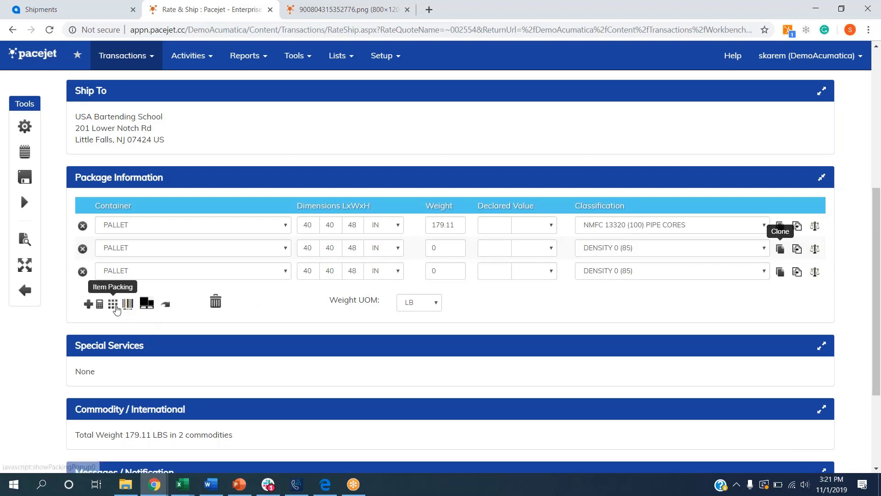
Step: Split CONBABY1 into two lines of 2 on pallets #1 and #2, and put CONBABY2 on pallet #3
left_click(115, 307)
mouse_move(673, 122)
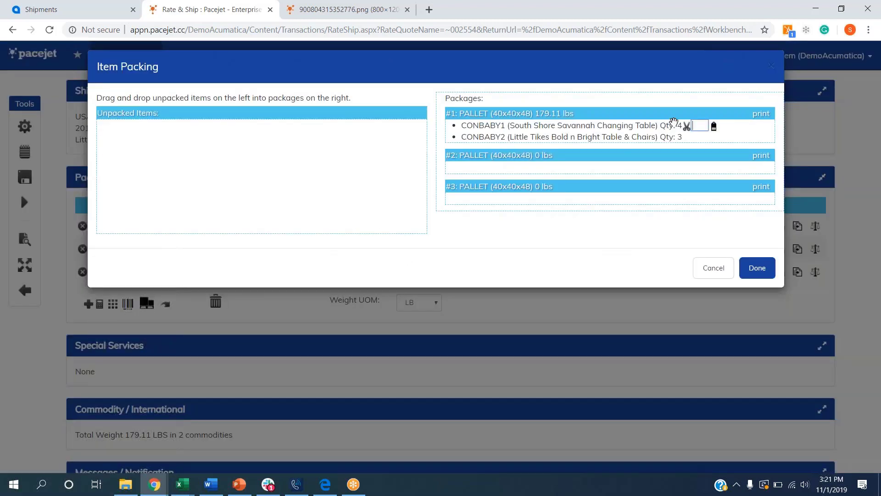
type("2")
left_click(686, 126)
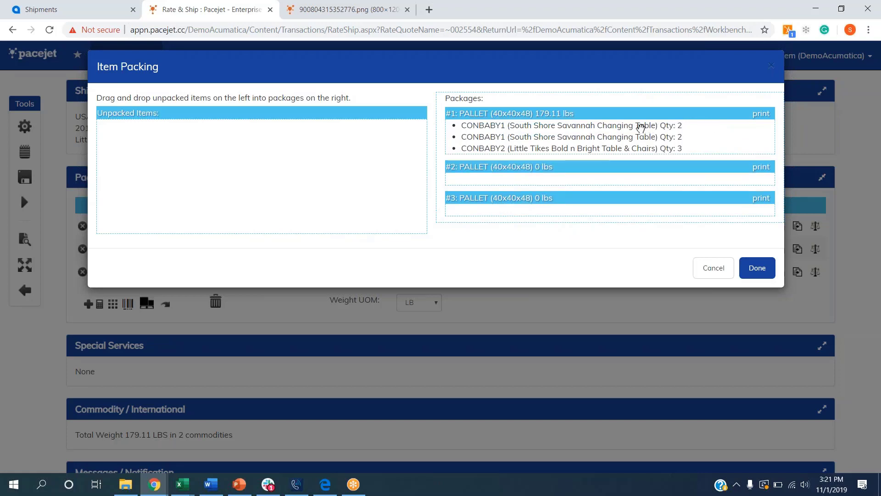
left_click_drag(640, 137, 688, 167)
mouse_move(628, 138)
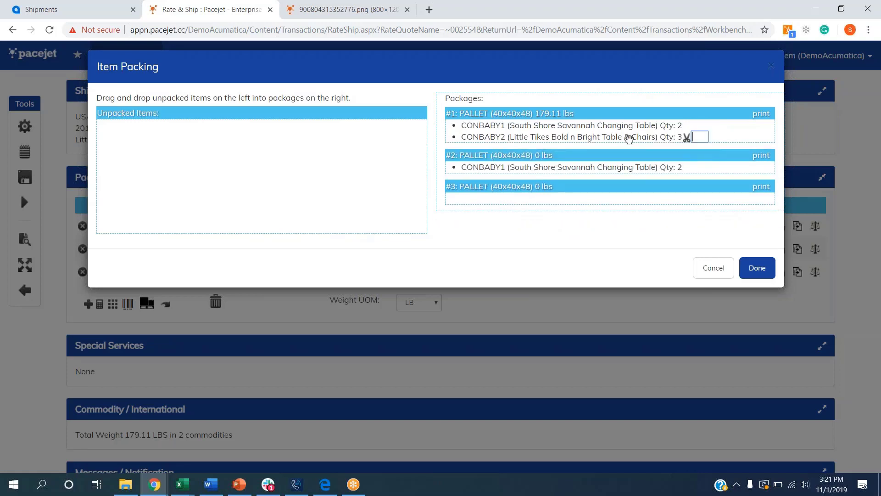
left_click_drag(628, 138, 626, 188)
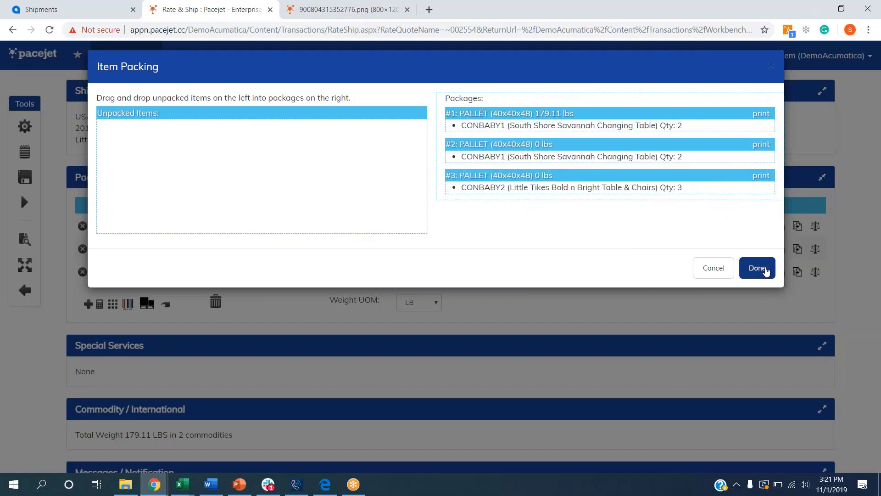
left_click(763, 270)
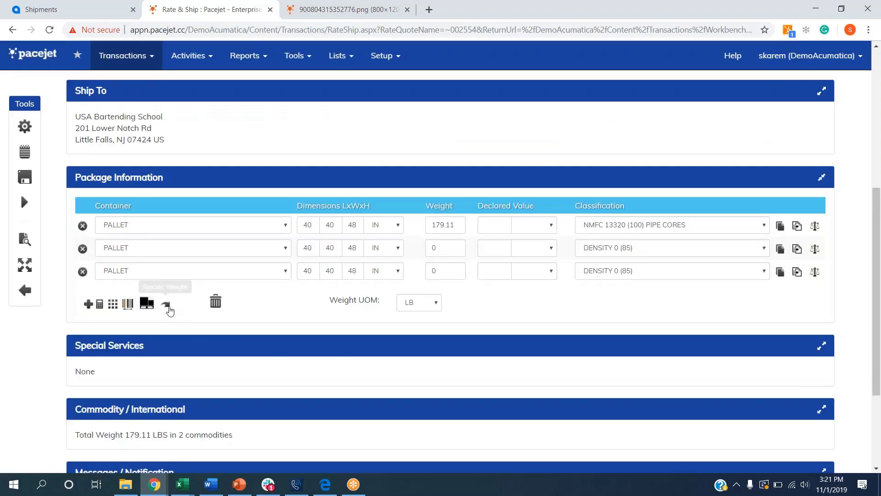
Step: Recalculate the pallet weights to 130.72, 130.72 and 67.67 LB
left_click(166, 305)
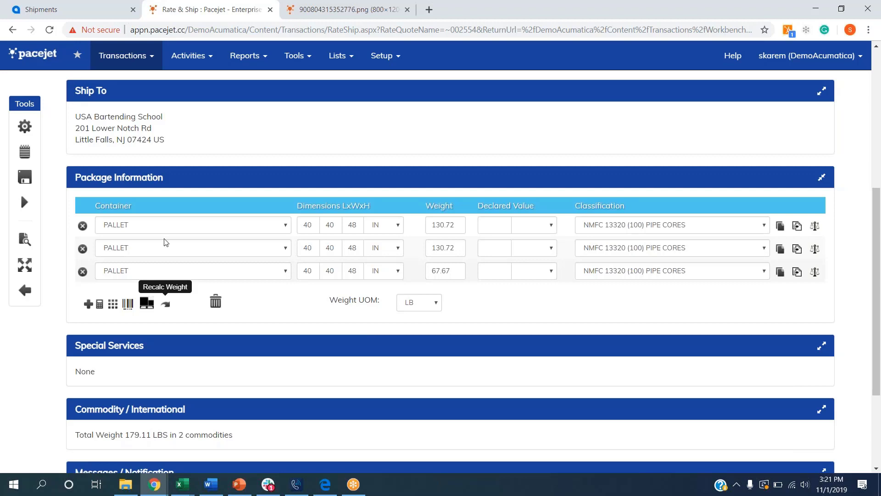
Step: Rate the three pallets, compare FedEx, UPS and LTL quotes, and ship via Estes Standard at 232.81
left_click(27, 129)
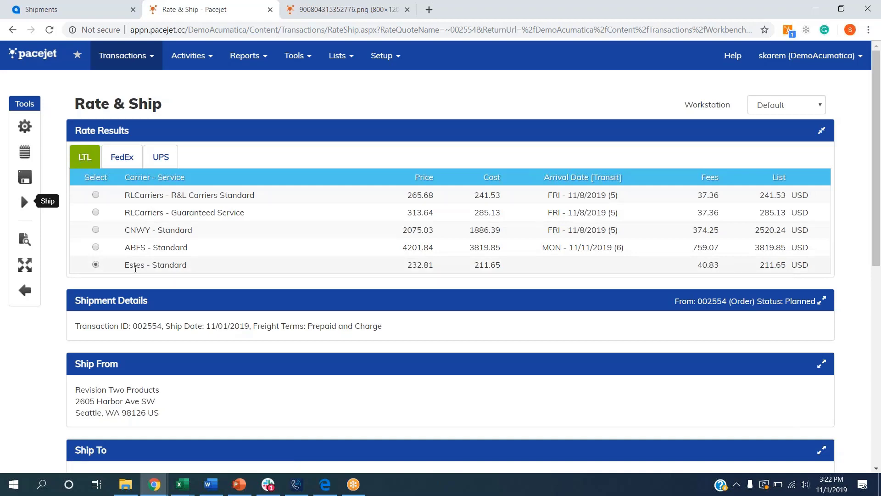
left_click(131, 159)
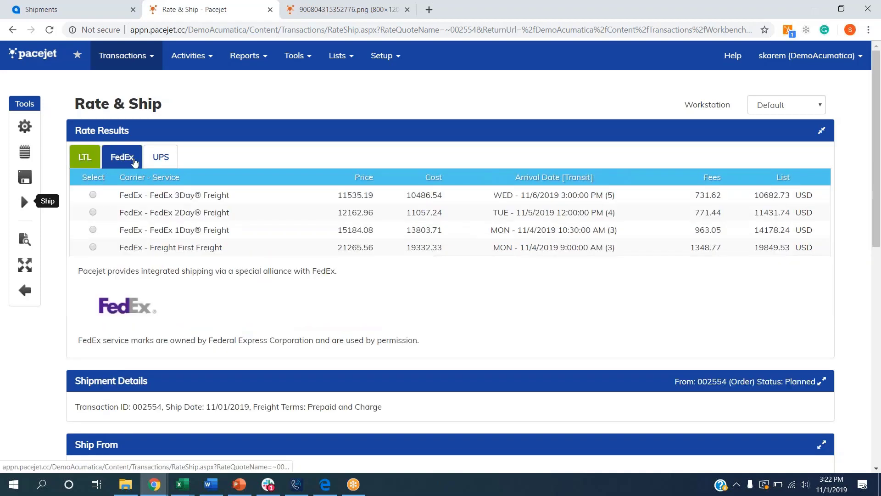
left_click(158, 161)
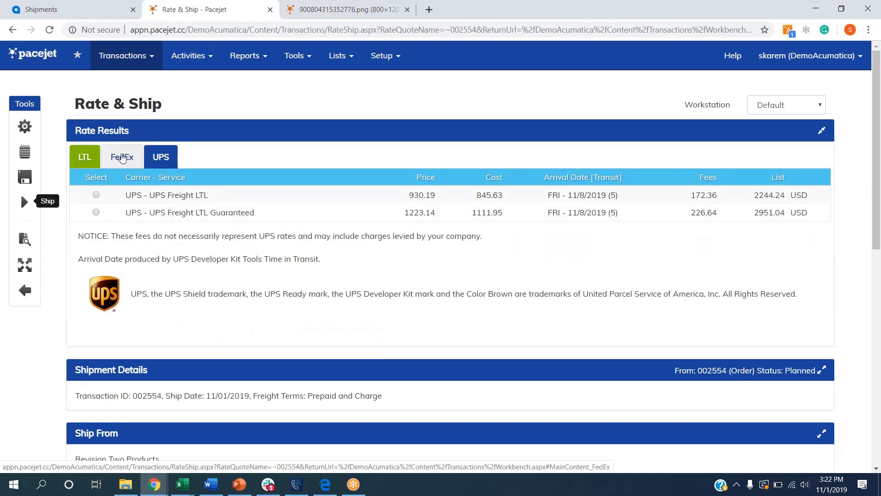
left_click(83, 156)
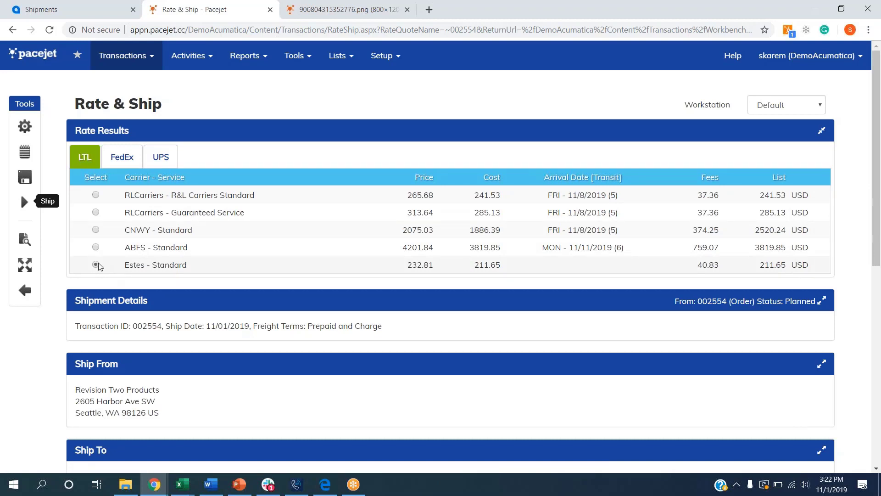
left_click(26, 206)
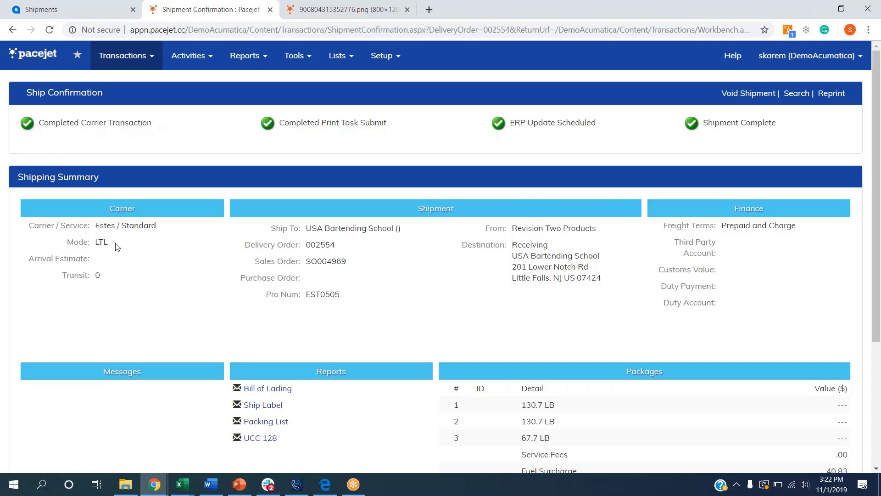
Step: Scroll the Ship Confirmation to check the three packages of 130.7, 130.7 and 67.7 LB
scroll(121, 249, "down", 3)
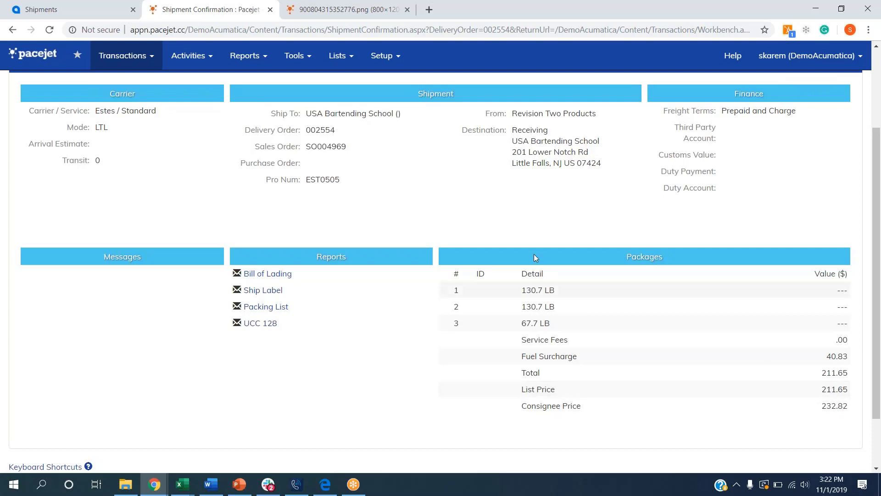
scroll(335, 158, "up", 3)
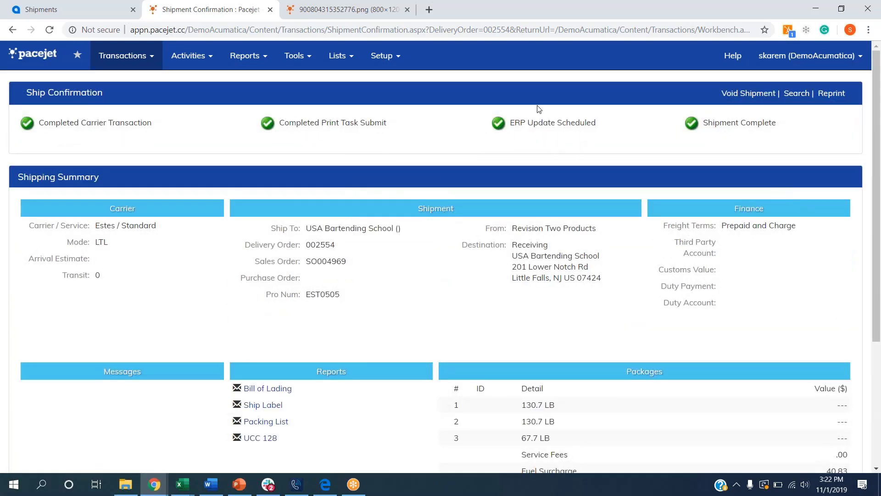
Step: Back in Acumatica, run Update Pacejet Shipments on 002554 and view its three pallet packages
left_click(45, 11)
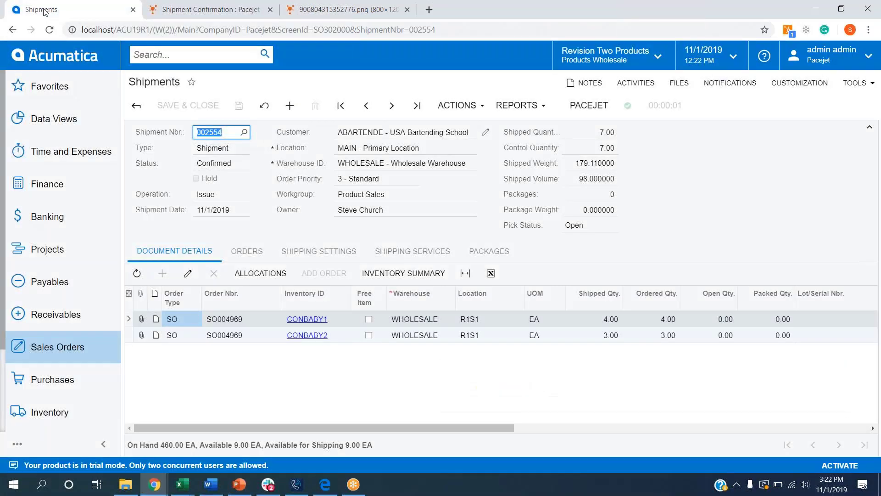
left_click(457, 106)
left_click(480, 285)
left_click(481, 256)
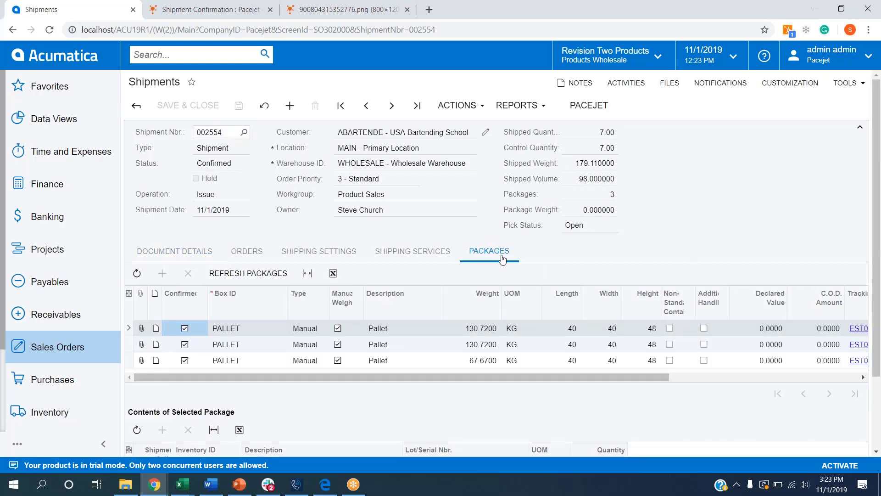
Step: Inspect shipment 002554's second and third pallet packages, whose contents include three CONBABY2, tracked EST0505
scroll(253, 274, "down", 2)
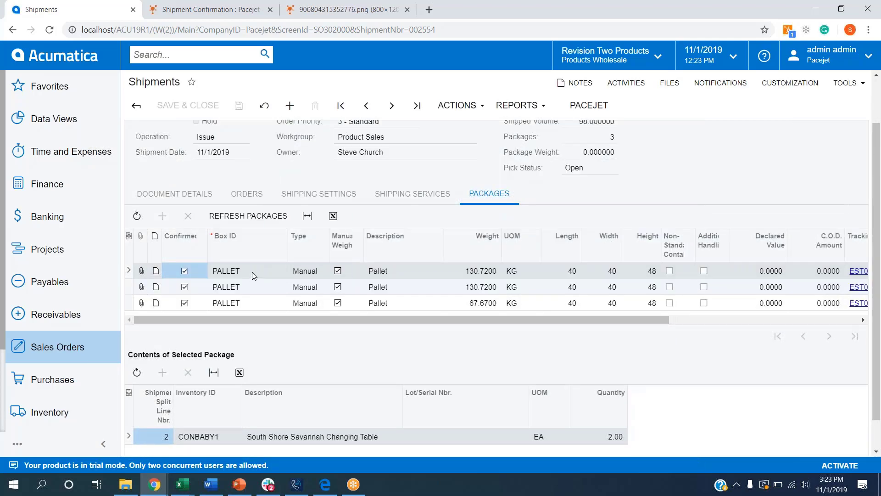
left_click_drag(329, 286, 265, 287)
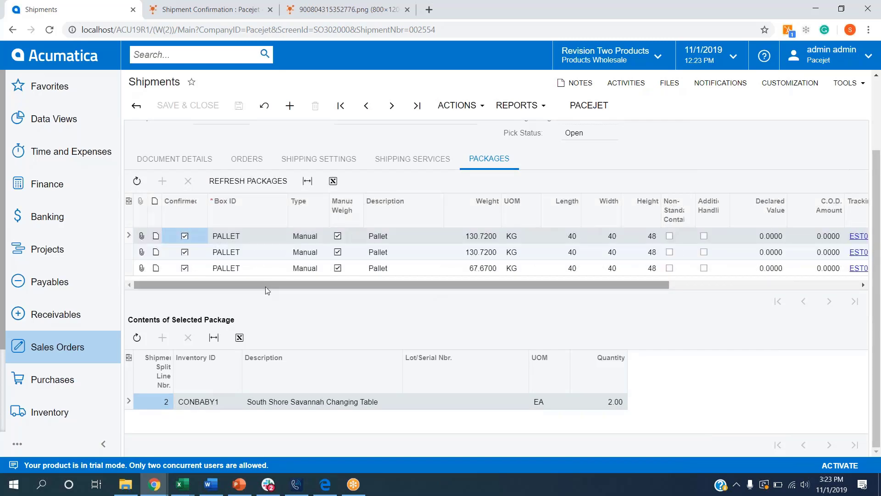
left_click(254, 252)
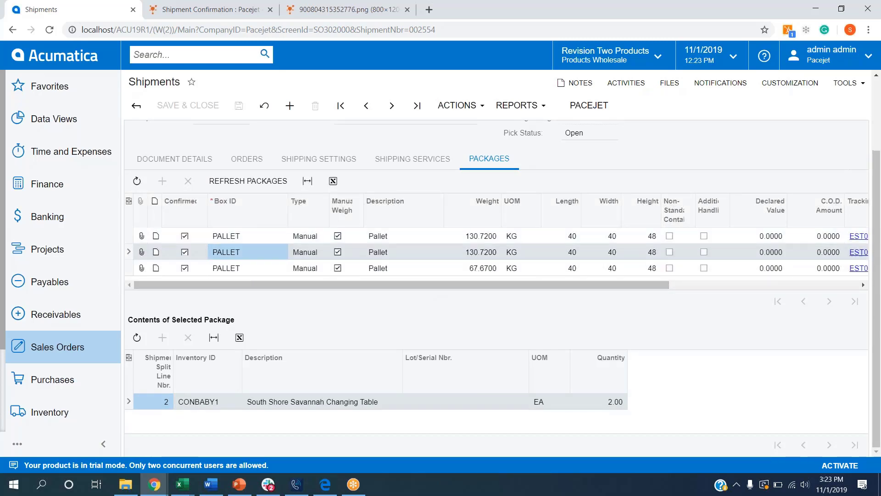
left_click(264, 270)
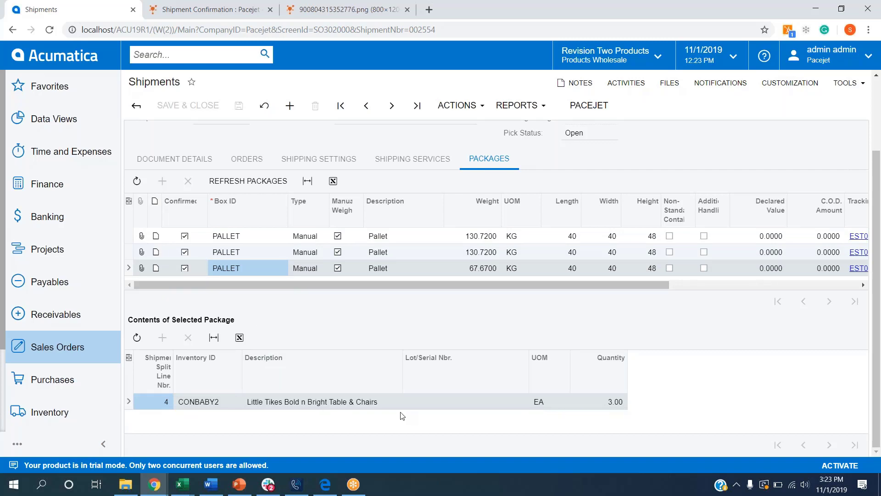
Step: Review the shipment's Shipping Settings, including Estes freight cost and price, then return to the three-pallet Packages list
left_click(307, 156)
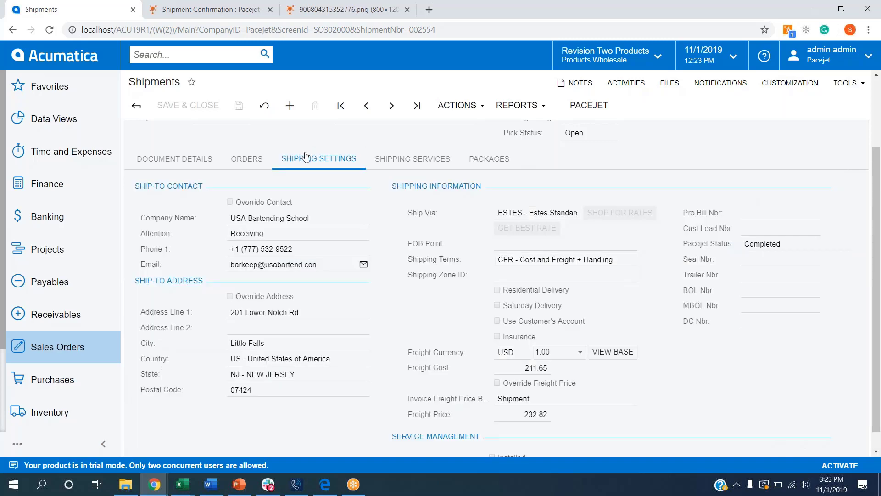
scroll(476, 221, "down", 1)
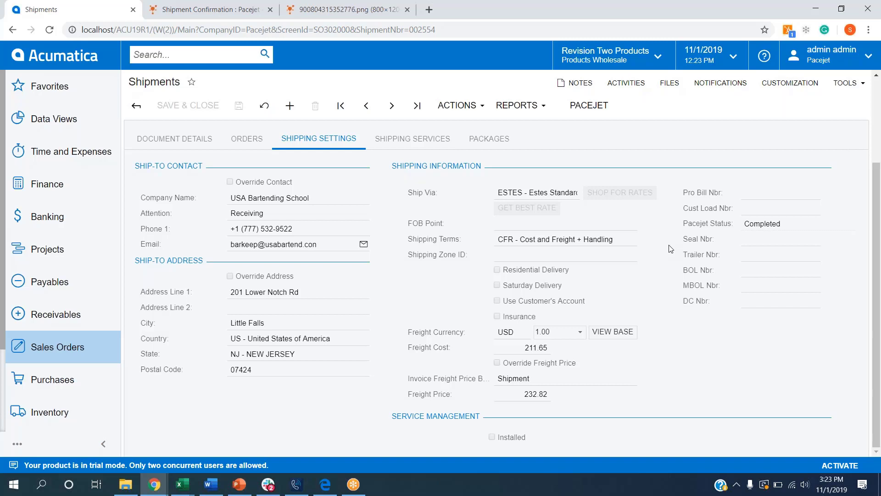
left_click(489, 139)
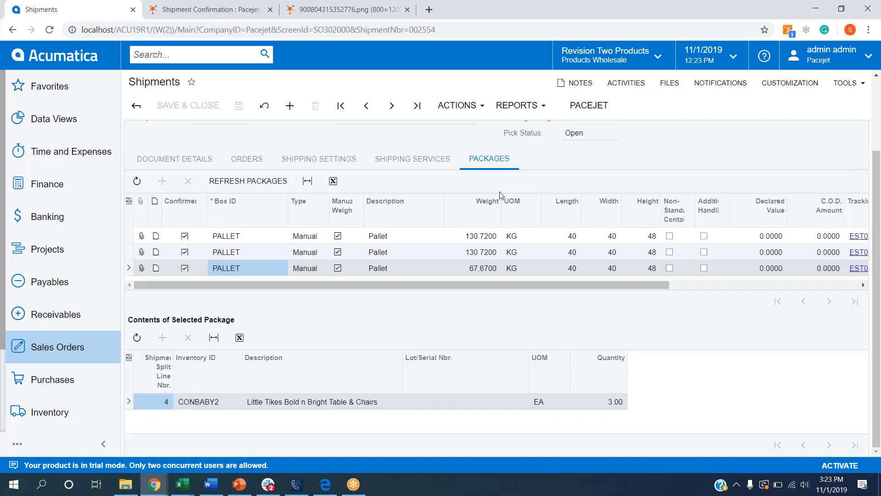